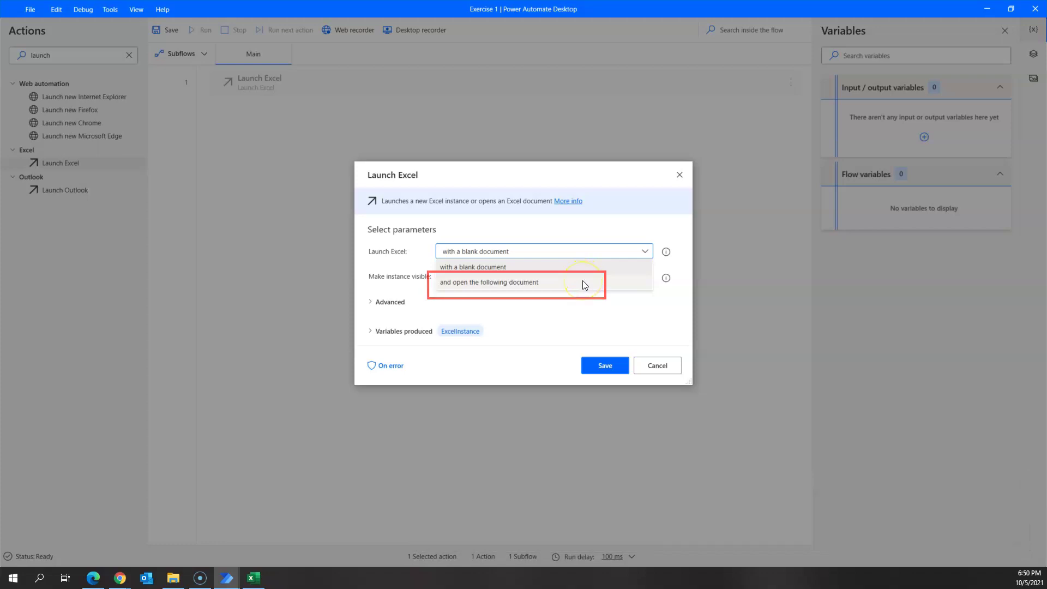
Configure the Launch Excel action to open the existing document FruitPrice.xlsx from the Downloads folder and save the action
{"action": "left_click", "coordinate": [583, 282]}
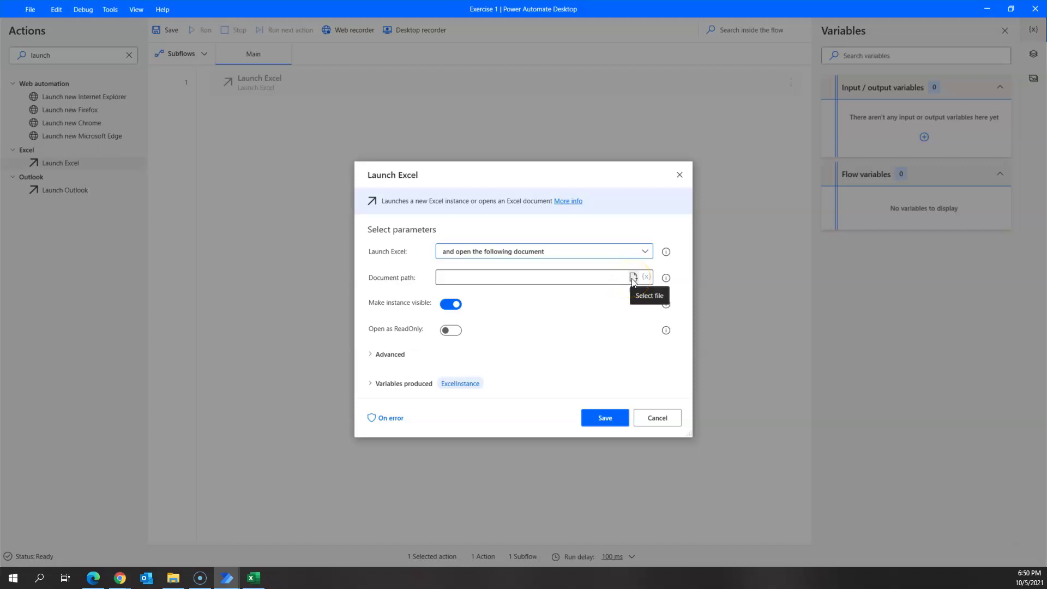
{"action": "left_click", "coordinate": [633, 278]}
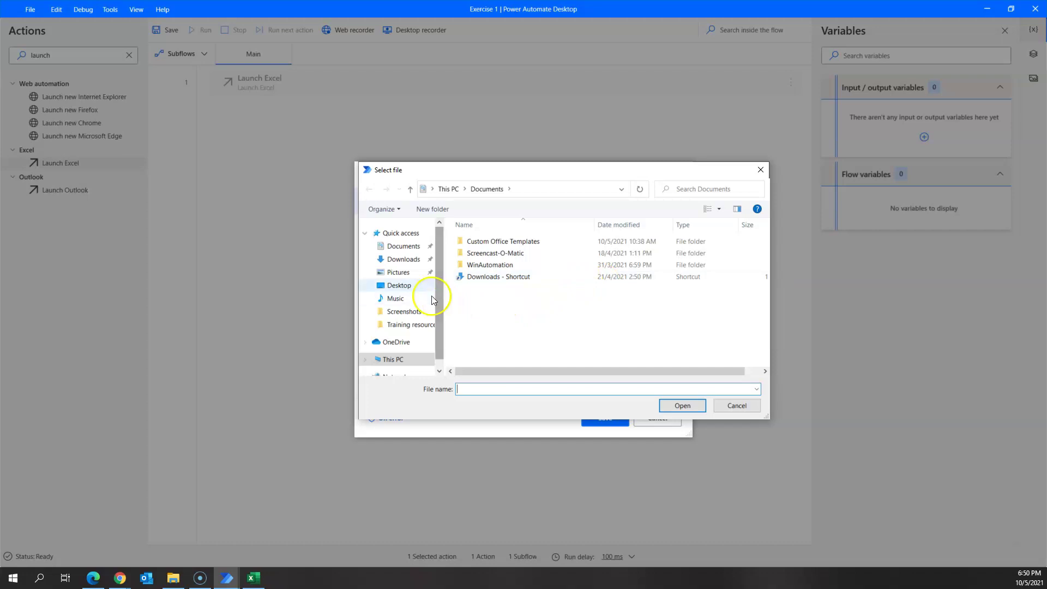
{"action": "left_click", "coordinate": [400, 285]}
{"action": "left_click", "coordinate": [412, 259]}
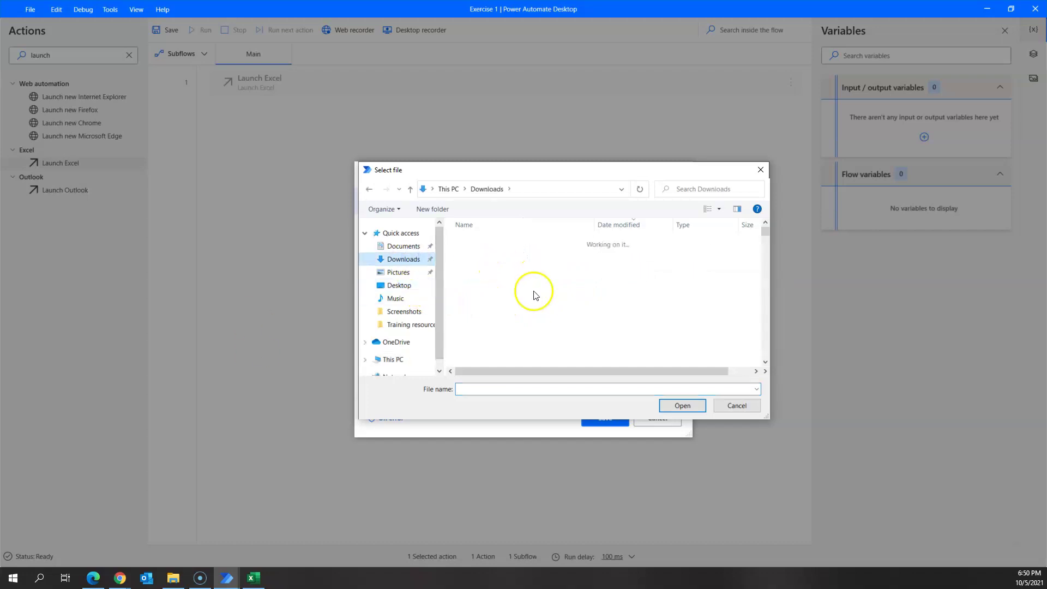
{"action": "left_click", "coordinate": [525, 262]}
{"action": "double_click", "coordinate": [525, 262]}
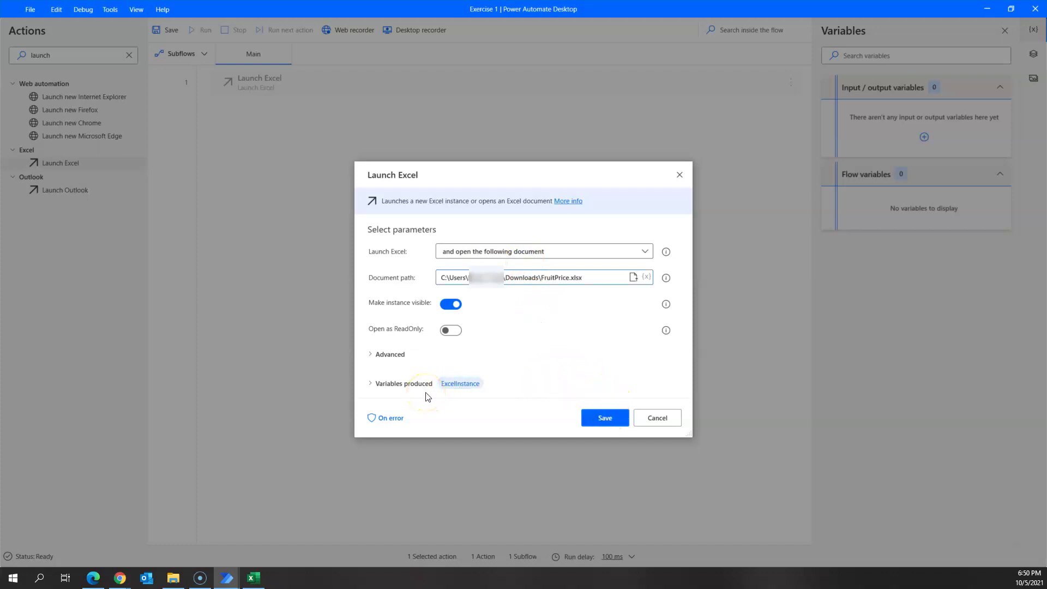
{"action": "mouse_move", "coordinate": [461, 391]}
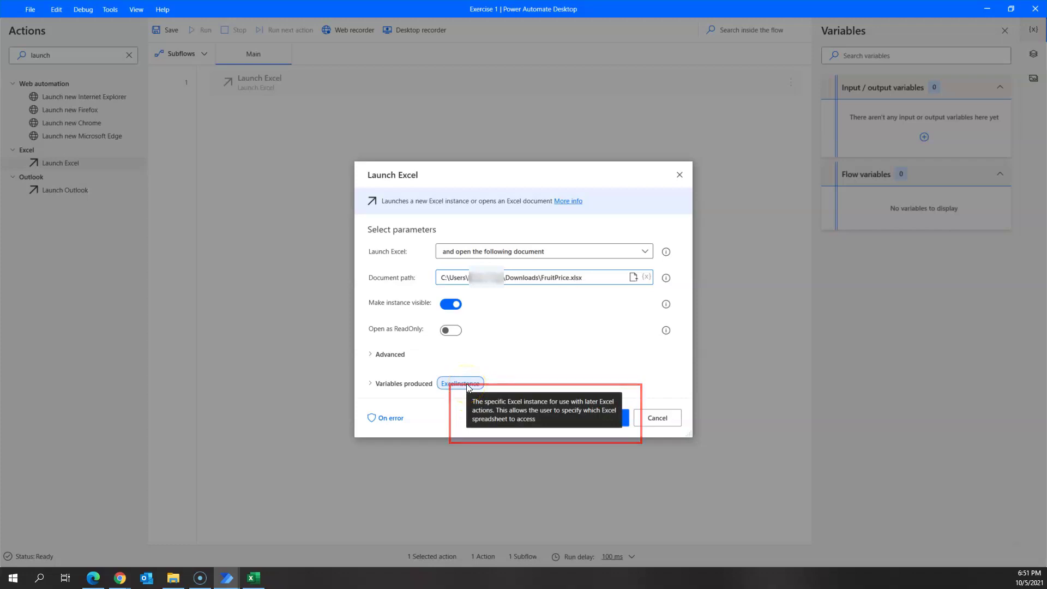
{"action": "left_click", "coordinate": [607, 419]}
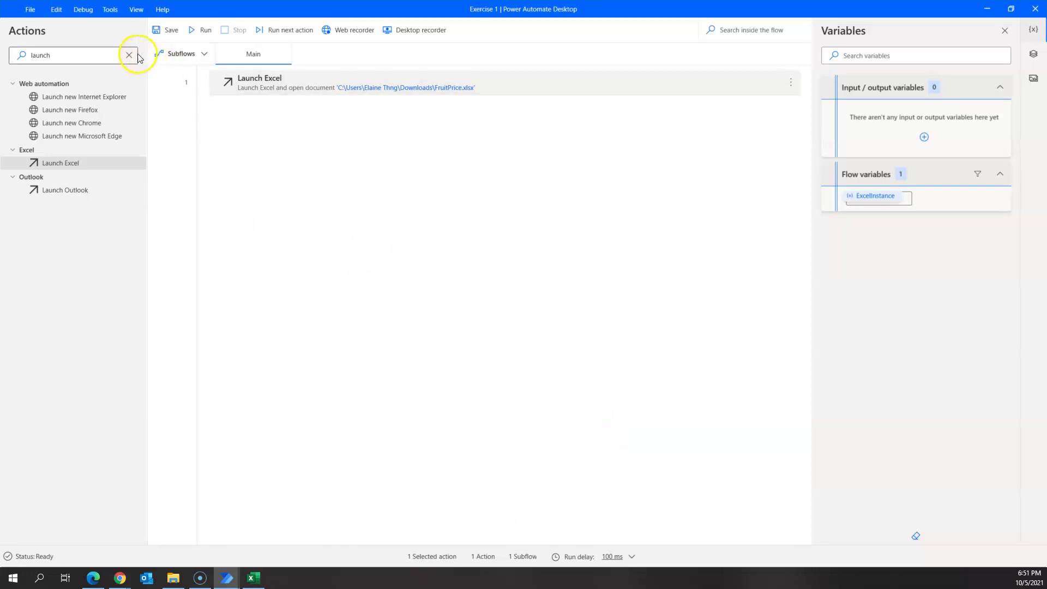
Find the Read from Excel worksheet action and add it to the flow after Launch Excel
{"action": "left_click", "coordinate": [128, 56]}
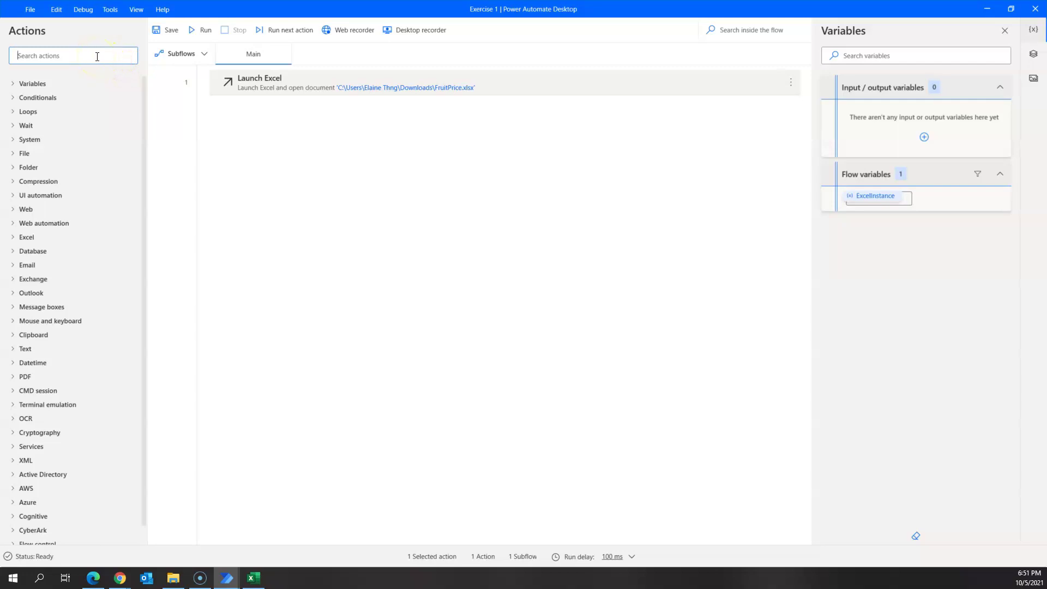
{"action": "left_click", "coordinate": [97, 56]}
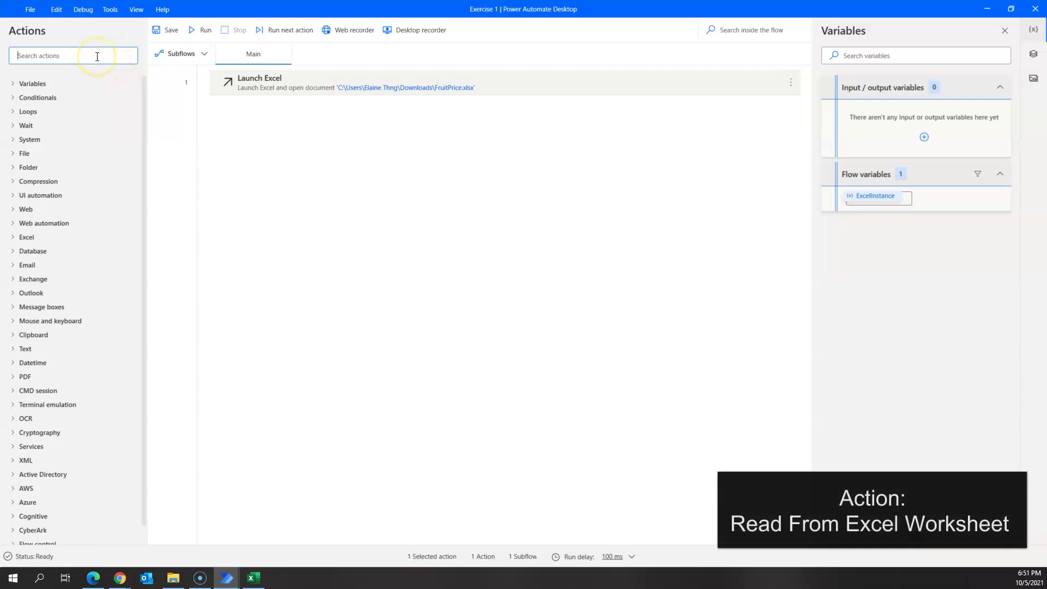
{"action": "type", "text": "read"}
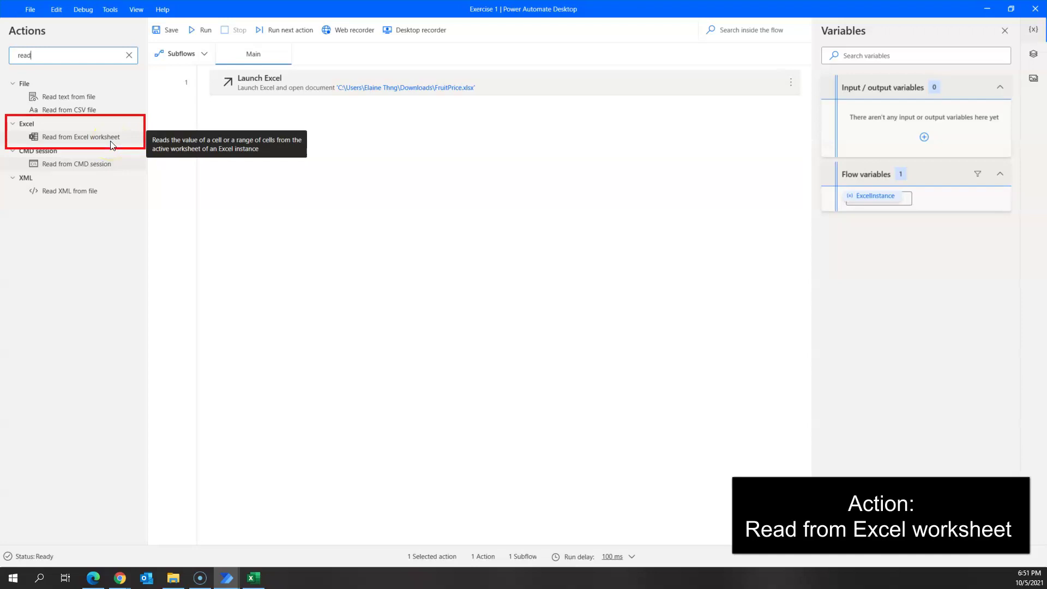
{"action": "left_click_drag", "start_coordinate": [112, 144], "coordinate": [304, 168]}
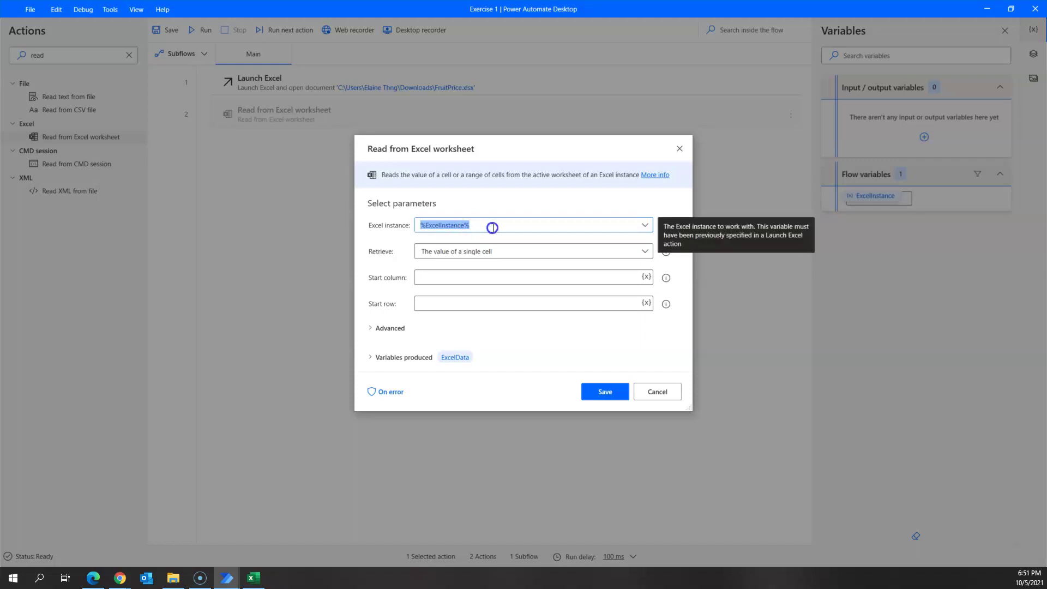
Set the action to retrieve values from a range of cells, column A row 1 to column B row 3, and save it
{"action": "left_click", "coordinate": [499, 254]}
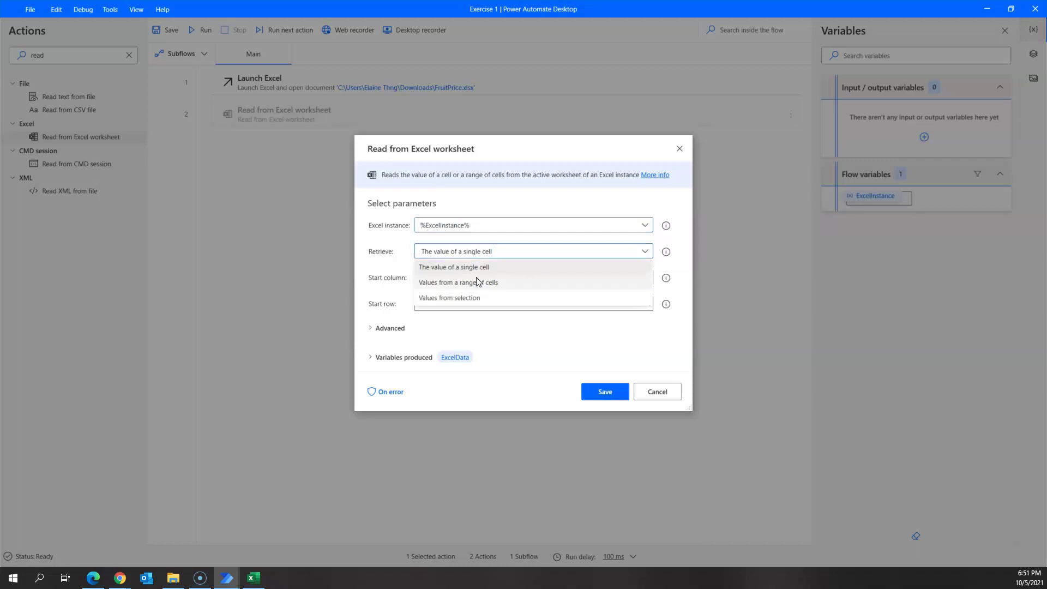
{"action": "left_click", "coordinate": [517, 288]}
{"action": "left_click", "coordinate": [518, 289]}
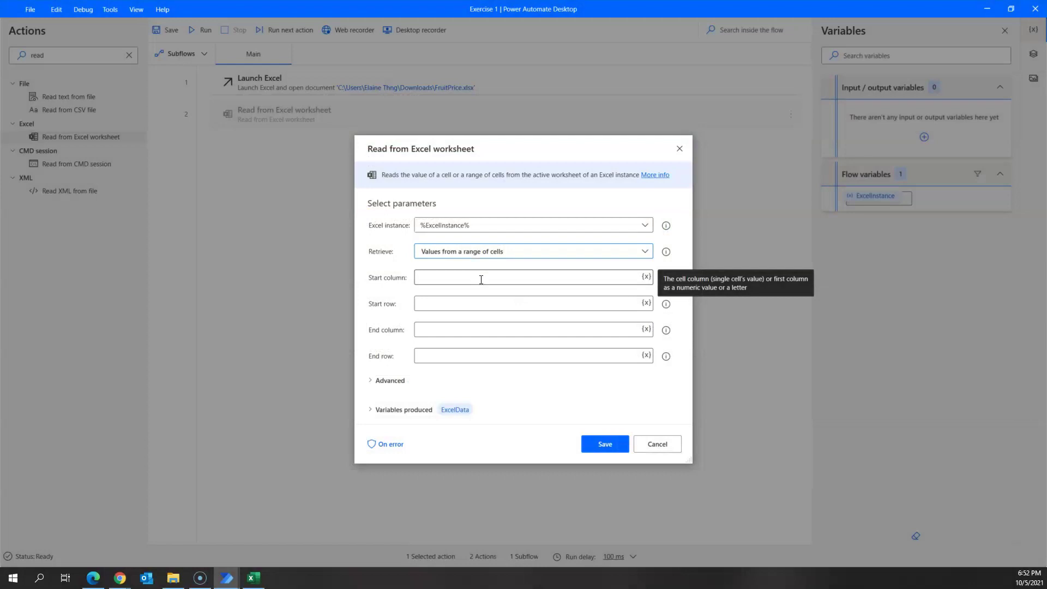
{"action": "left_click", "coordinate": [480, 277]}
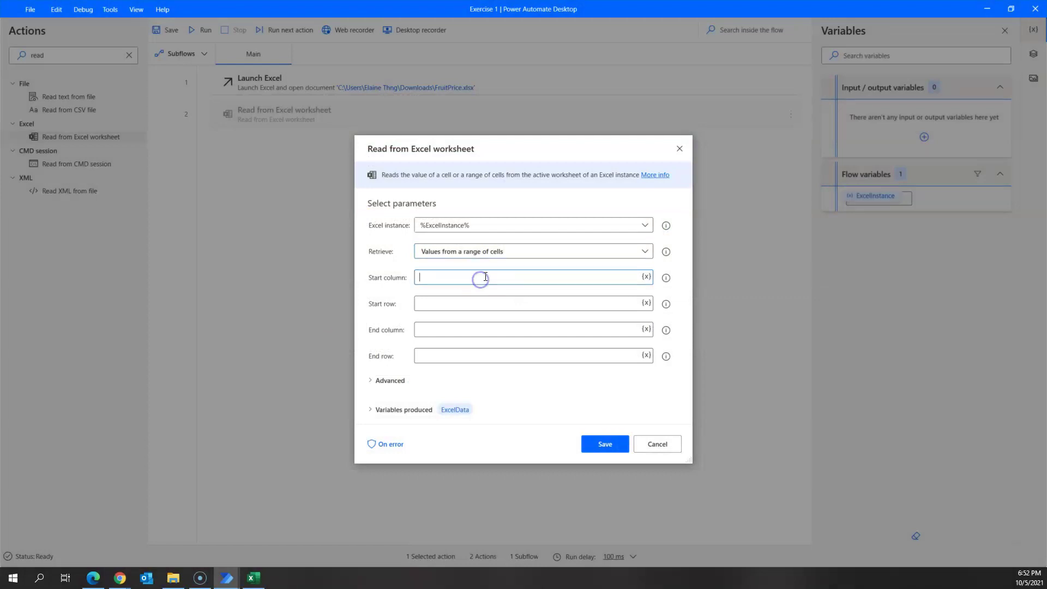
{"action": "left_click", "coordinate": [459, 306]}
{"action": "type", "text": "1"}
{"action": "left_click", "coordinate": [470, 327]}
{"action": "left_click", "coordinate": [494, 356]}
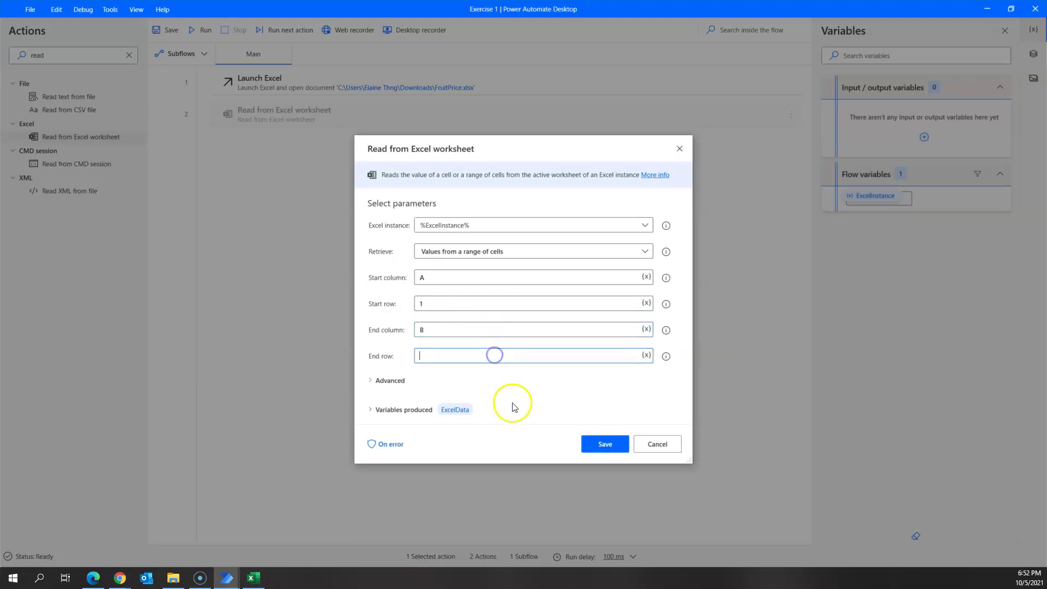
{"action": "type", "text": "3"}
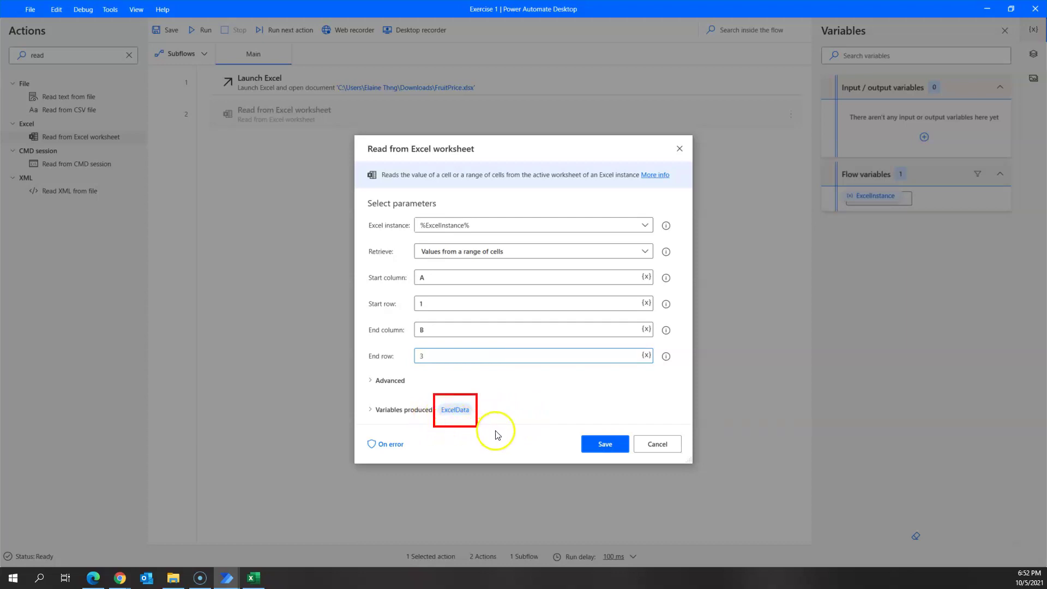
{"action": "left_click", "coordinate": [594, 444]}
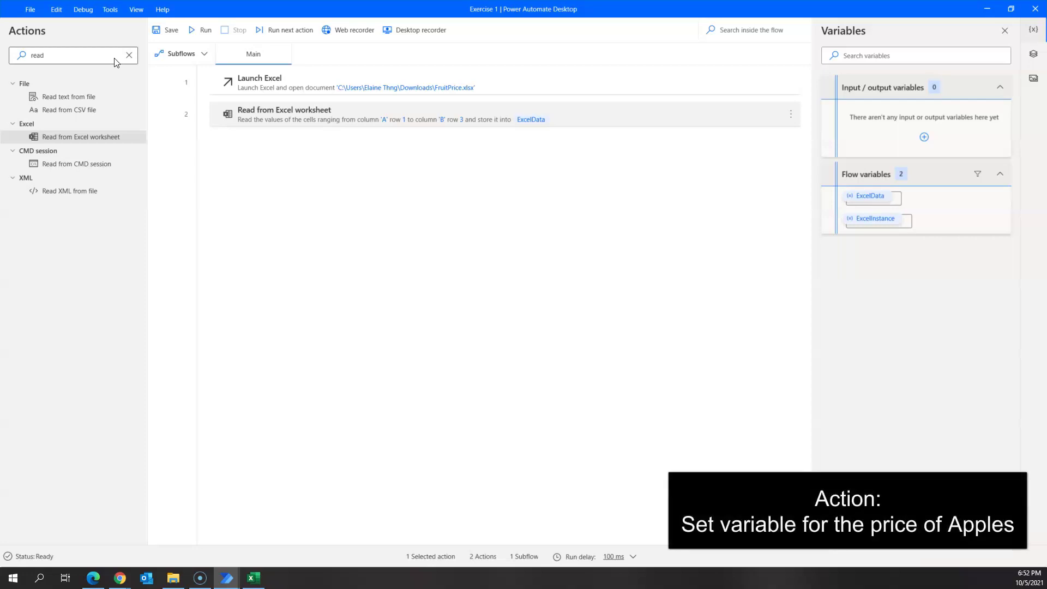
Add a Set variable action after the worksheet reading action and name its variable ApplesPrice
{"action": "double_click", "coordinate": [67, 55]}
{"action": "type", "text": "SET"}
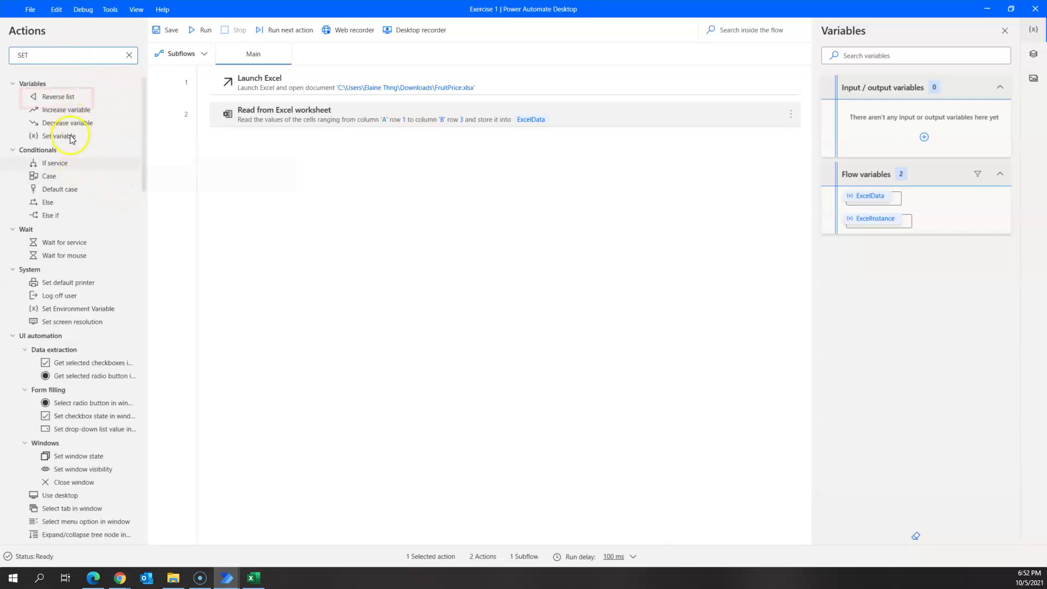
{"action": "left_click_drag", "start_coordinate": [81, 98], "coordinate": [320, 180]}
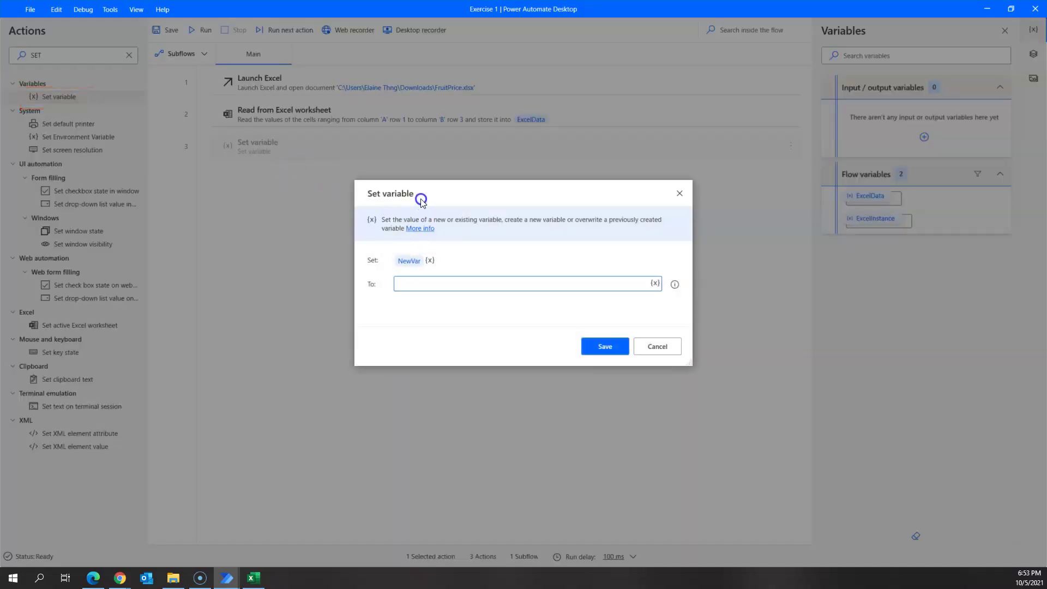
{"action": "left_click", "coordinate": [410, 262]}
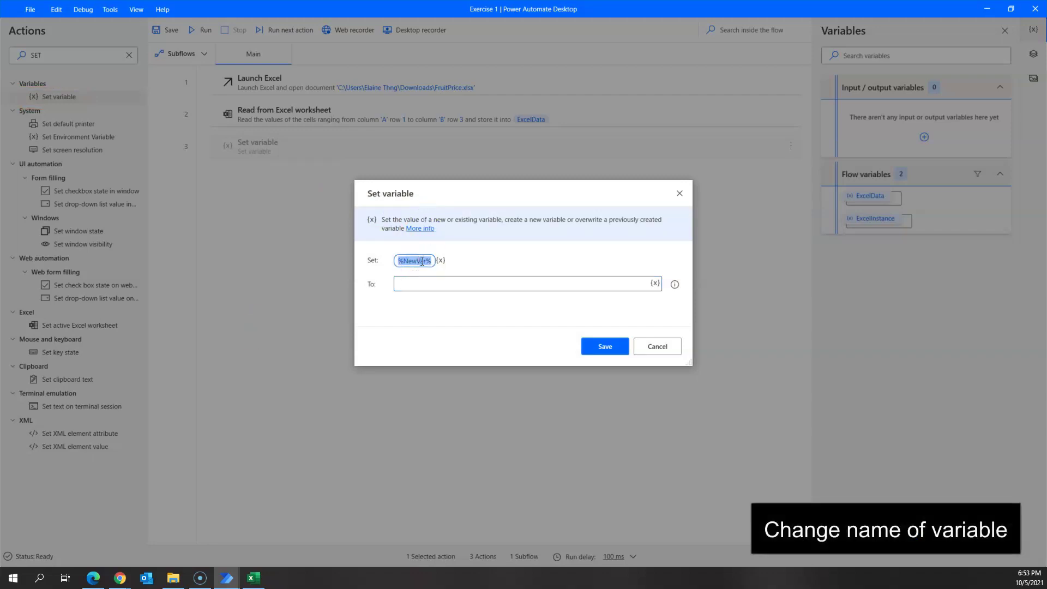
{"action": "type", "text": "Apples"}
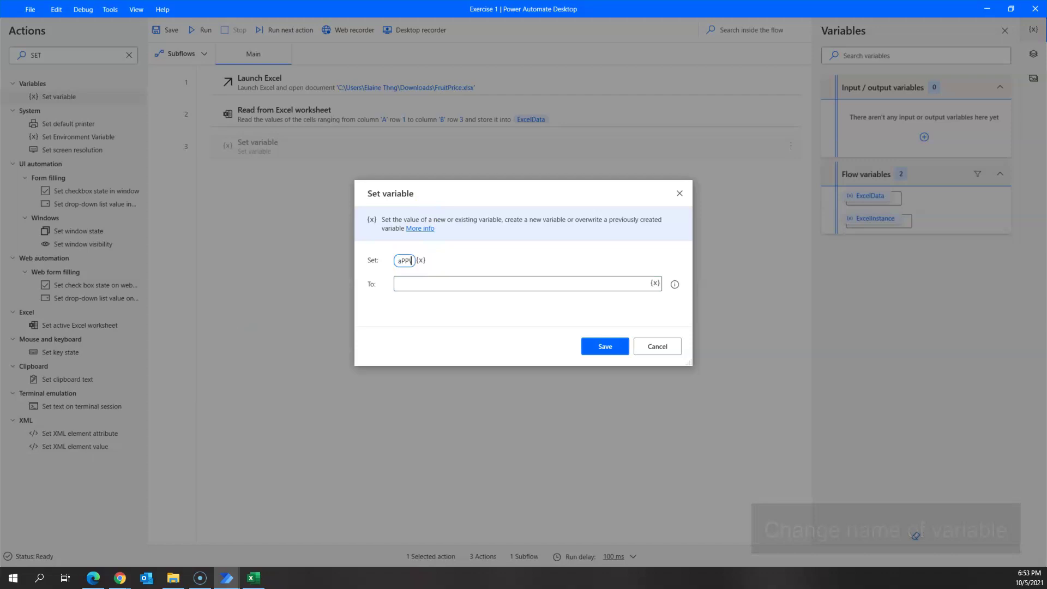
{"action": "type", "text": "Price"}
Insert the ExcelData flow variable as the value assigned to ApplesPrice
{"action": "left_click", "coordinate": [654, 286]}
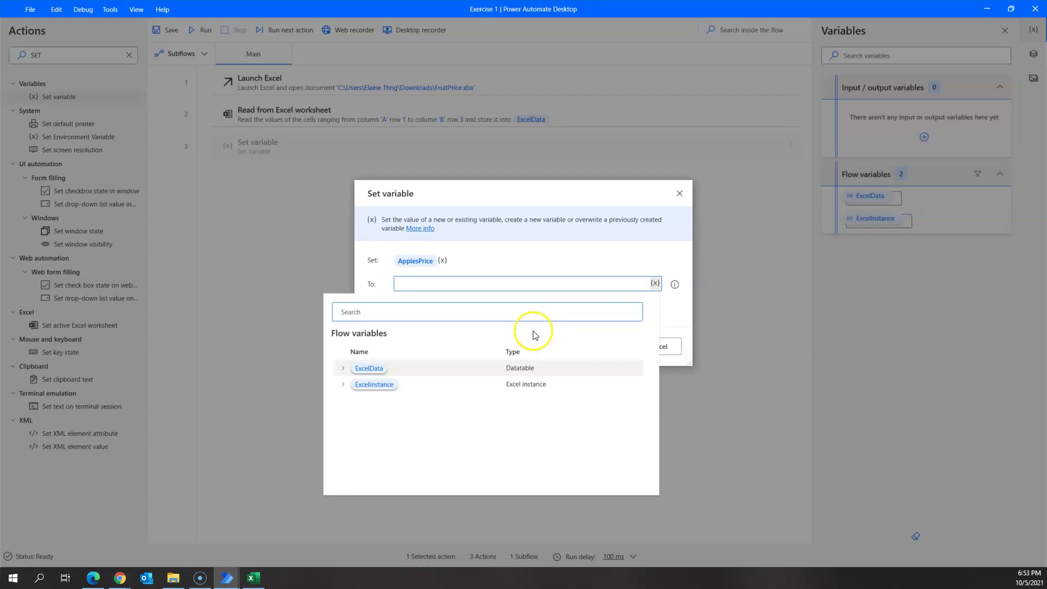
{"action": "left_click", "coordinate": [549, 374]}
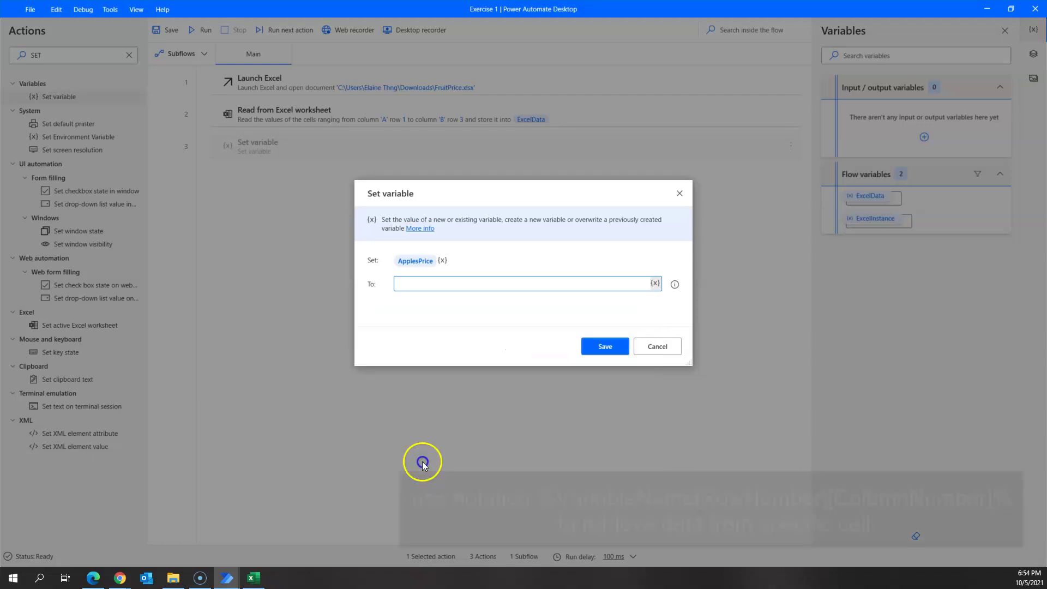
{"action": "left_click", "coordinate": [439, 285]}
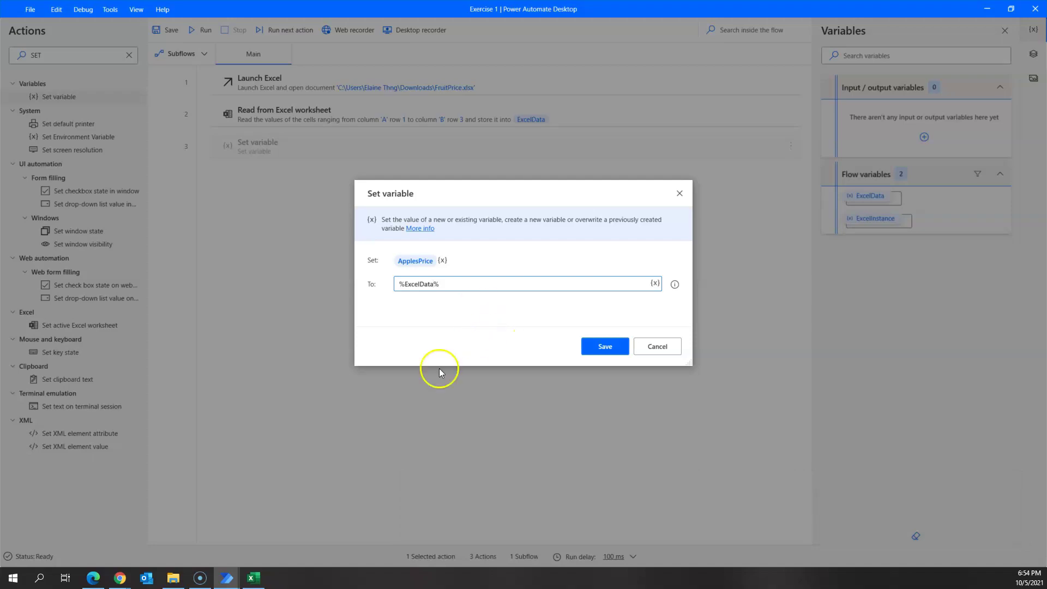
Switch to the FruitPrice workbook in Excel, check the position of the apples price in cell B1, and return to Power Automate Desktop
{"action": "left_click", "coordinate": [254, 578]}
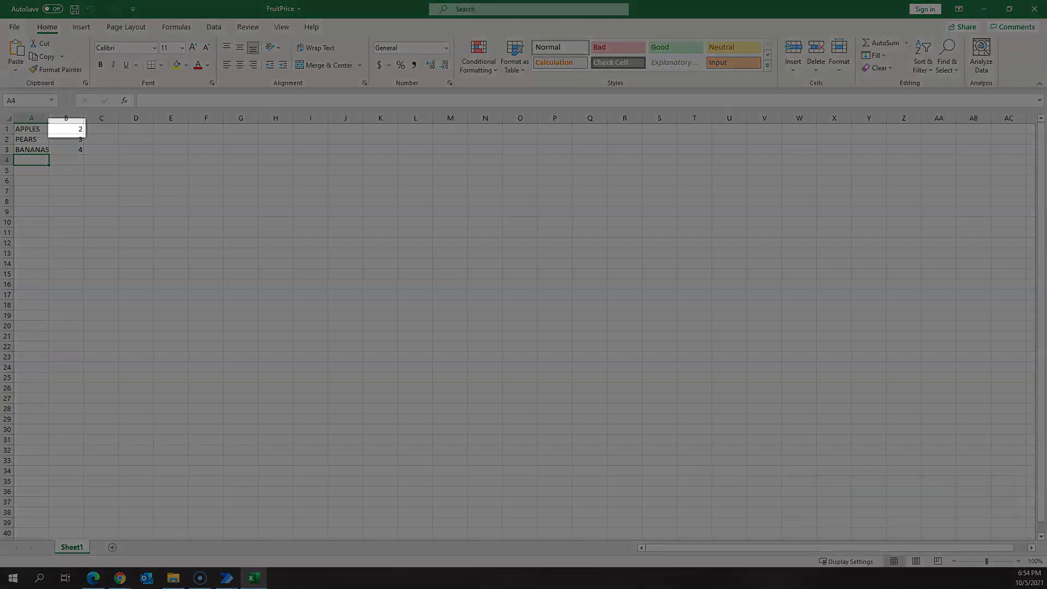
{"action": "left_click", "coordinate": [66, 129]}
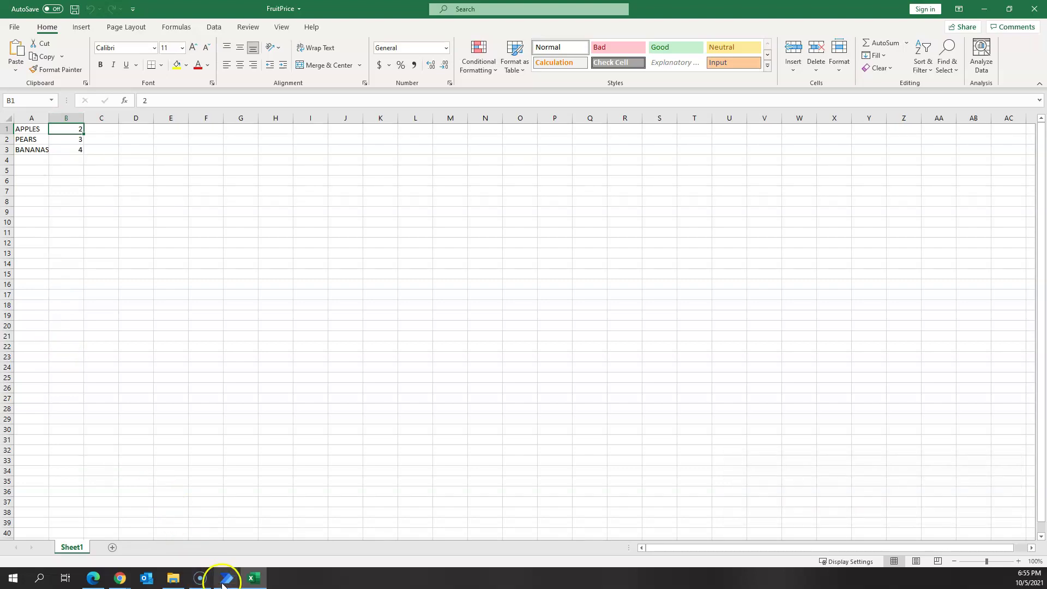
{"action": "mouse_move", "coordinate": [227, 577]}
{"action": "left_click", "coordinate": [272, 548]}
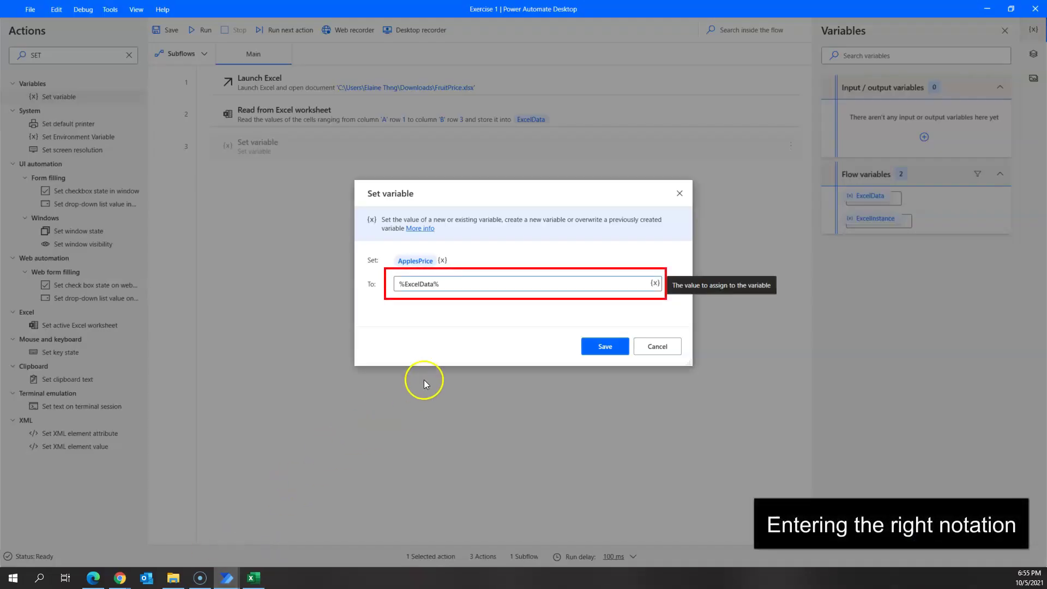
Save the Set variable action with the value %ExcelData[0][1]% and run the flow
{"action": "type", "text": "[0"}
{"action": "type", "text": "]["}
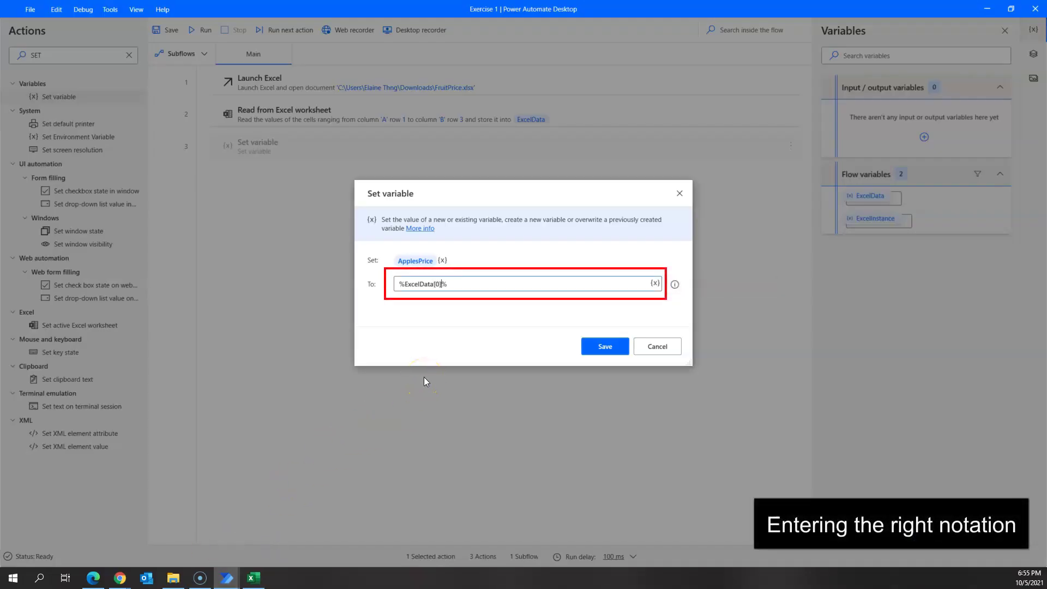
{"action": "type", "text": "1]"}
{"action": "left_click", "coordinate": [609, 345]}
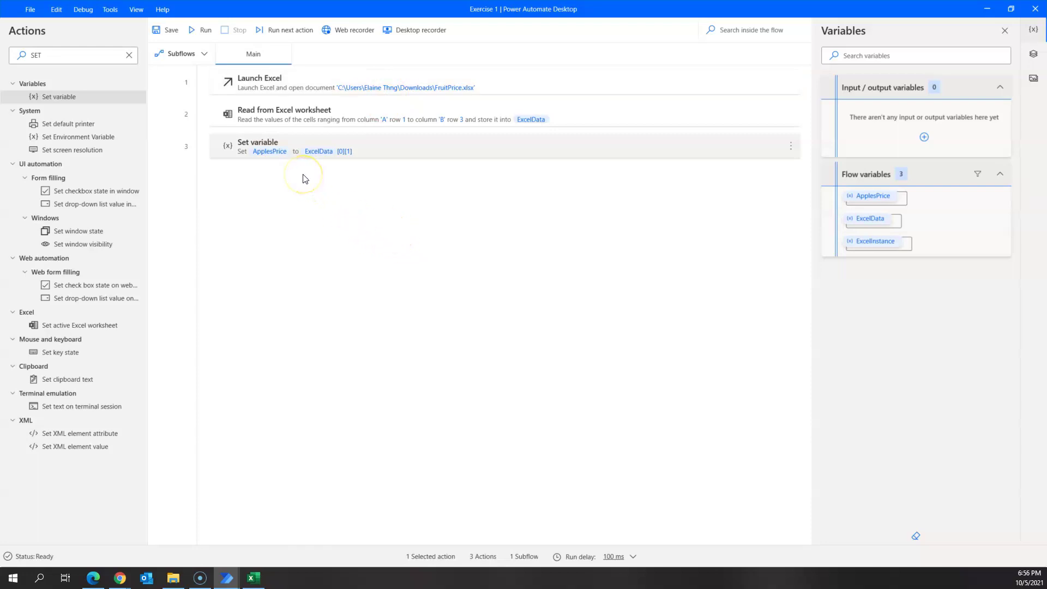
{"action": "left_click", "coordinate": [203, 30]}
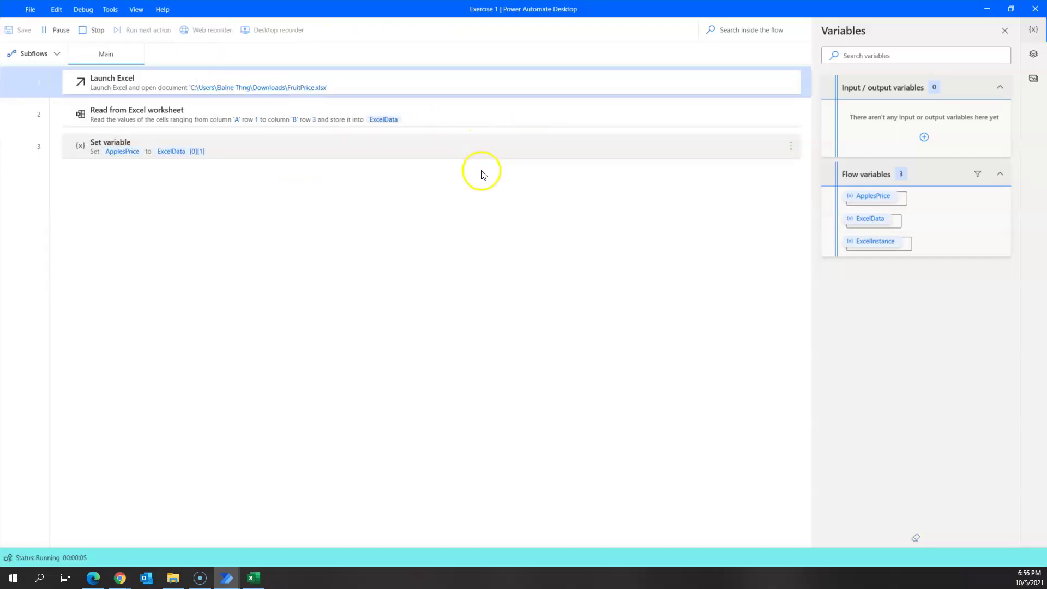